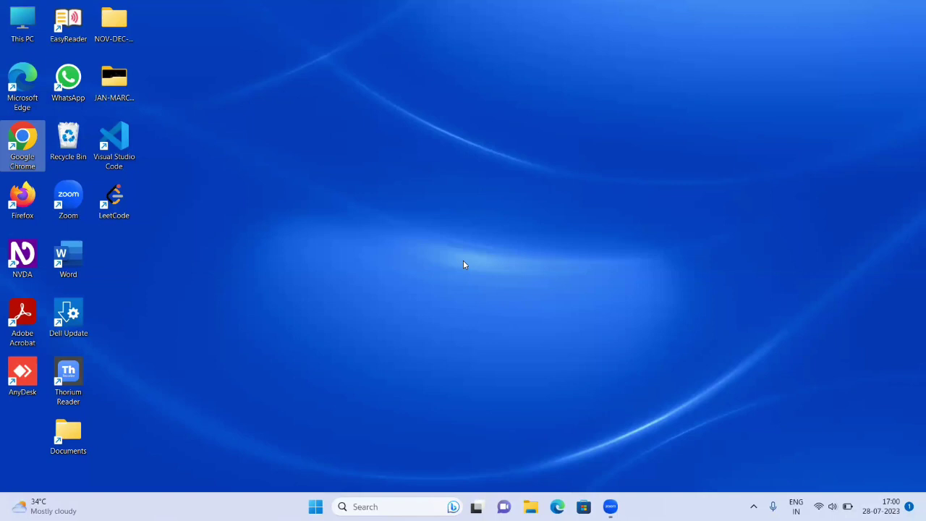
{"action": "key", "text": "Up"}
{"action": "key", "text": "Up"}
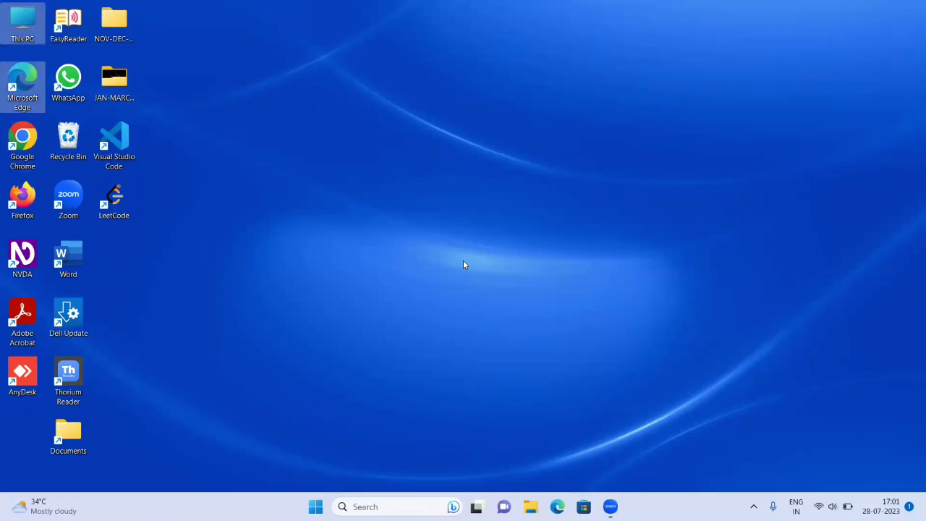
{"action": "key", "text": "insert+n"}
{"action": "key", "text": "Down"}
{"action": "key", "text": "Down"}
{"action": "key", "text": "Right"}
{"action": "key", "text": "Return"}
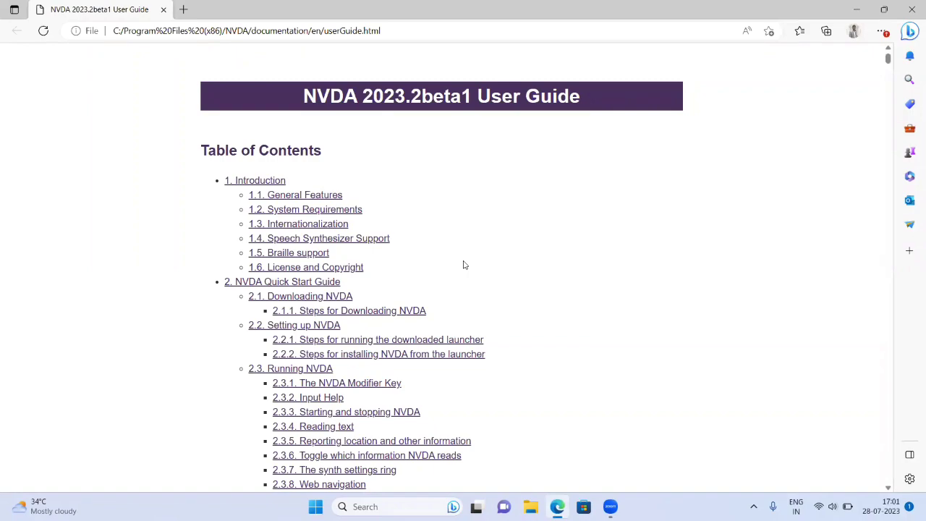
{"action": "key", "text": "alt+F4"}
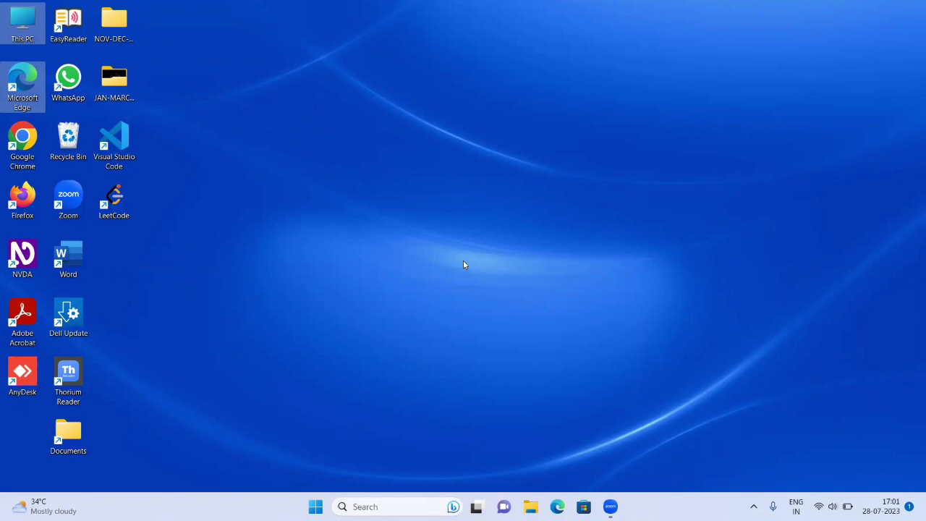
Step: Open the Add-on Store from NVDA's tools
{"action": "key", "text": "insert+n"}
{"action": "key", "text": "Down"}
{"action": "key", "text": "Down"}
{"action": "key", "text": "Right"}
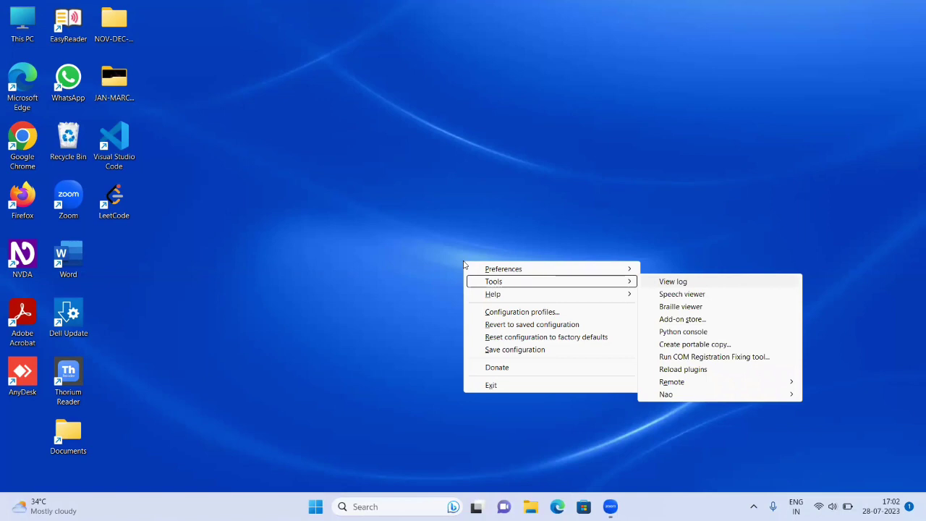
{"action": "key", "text": "Down"}
{"action": "key", "text": "Down"}
{"action": "key", "text": "Down"}
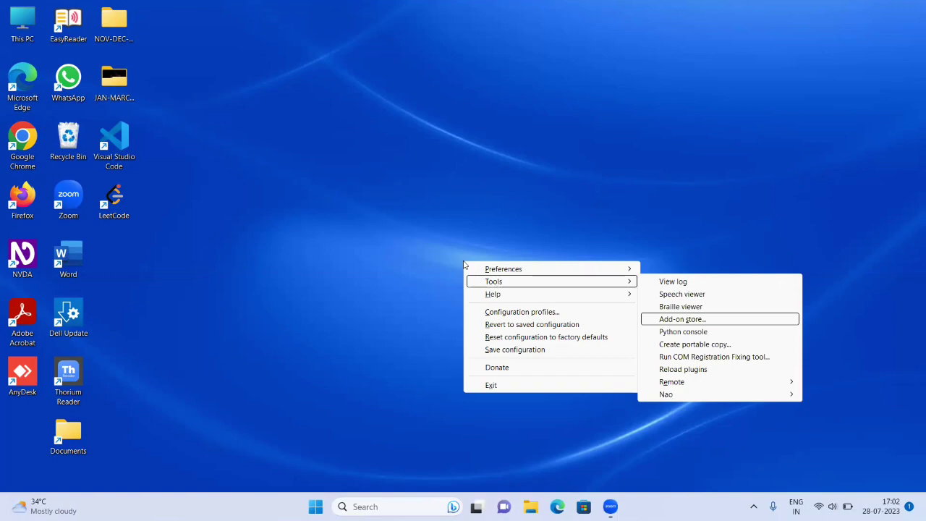
{"action": "key", "text": "Return"}
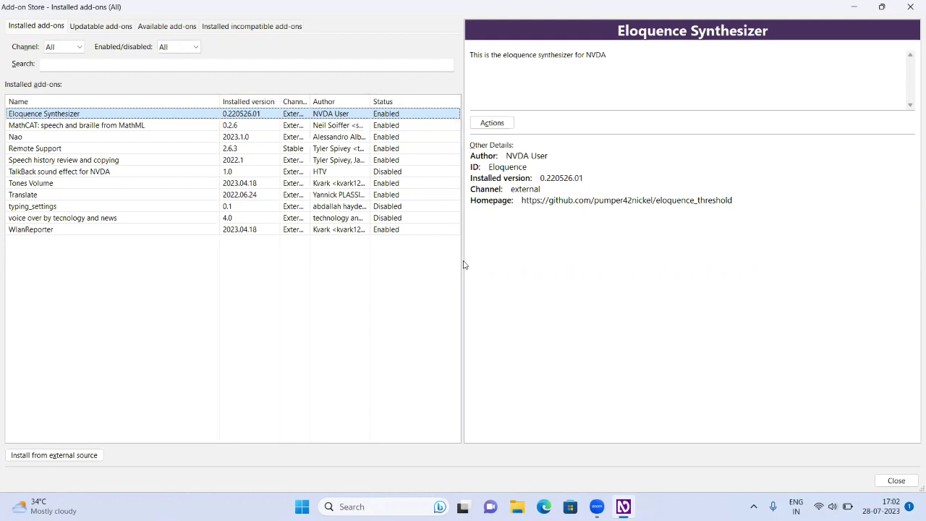
Step: Browse the installed add-ons, select Nao and view the actions offered for it without applying any
{"action": "key", "text": "Down"}
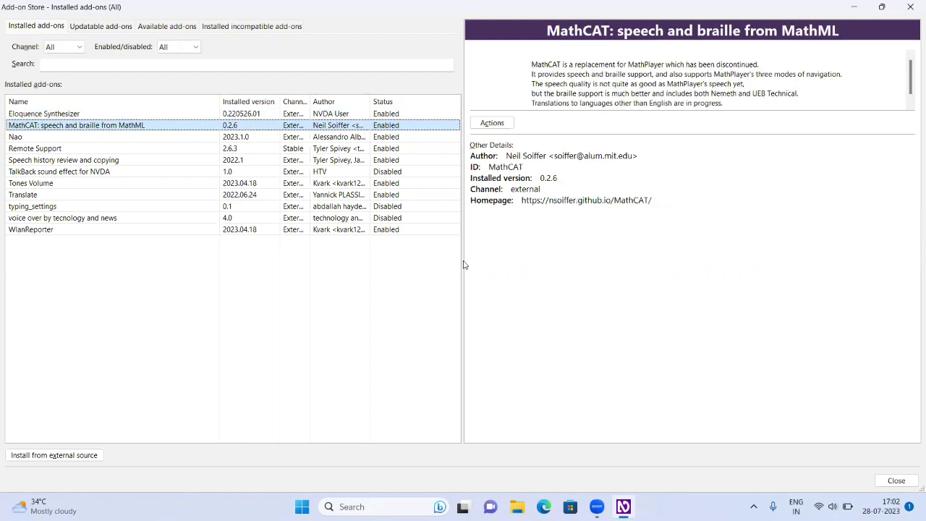
{"action": "key", "text": "Down"}
{"action": "key", "text": "Down"}
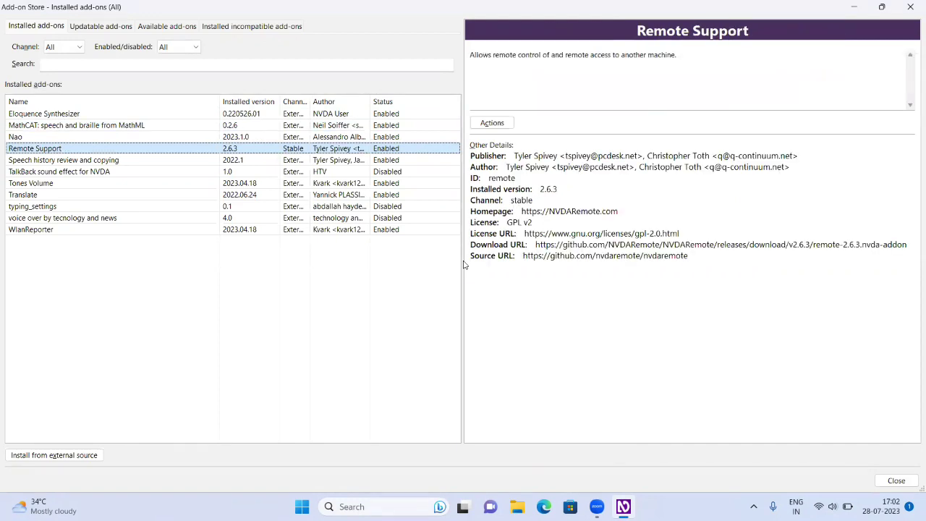
{"action": "key", "text": "Up"}
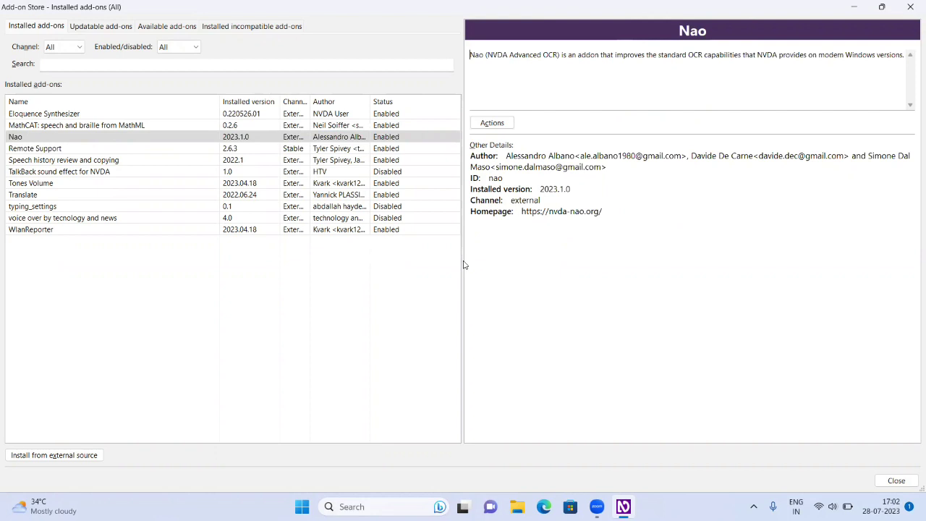
{"action": "key", "text": "Tab"}
{"action": "key", "text": "space"}
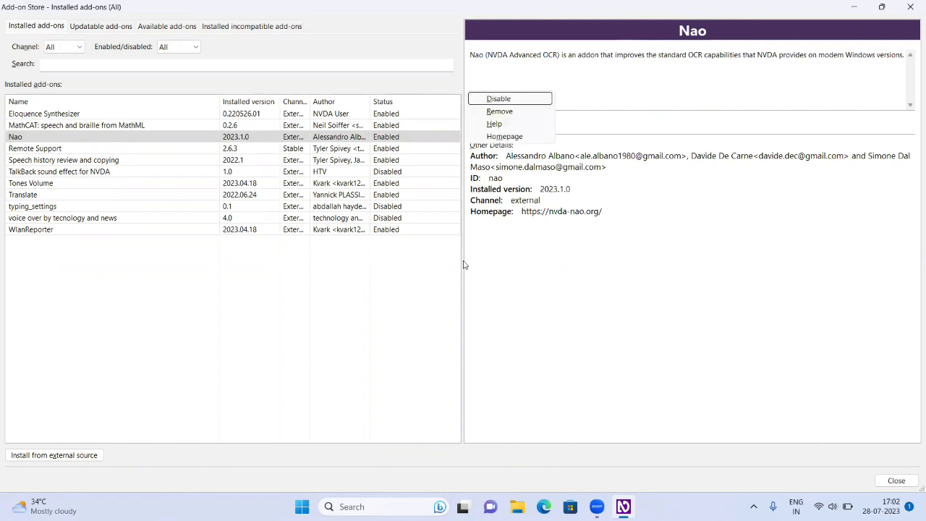
{"action": "key", "text": "Down"}
{"action": "key", "text": "Escape"}
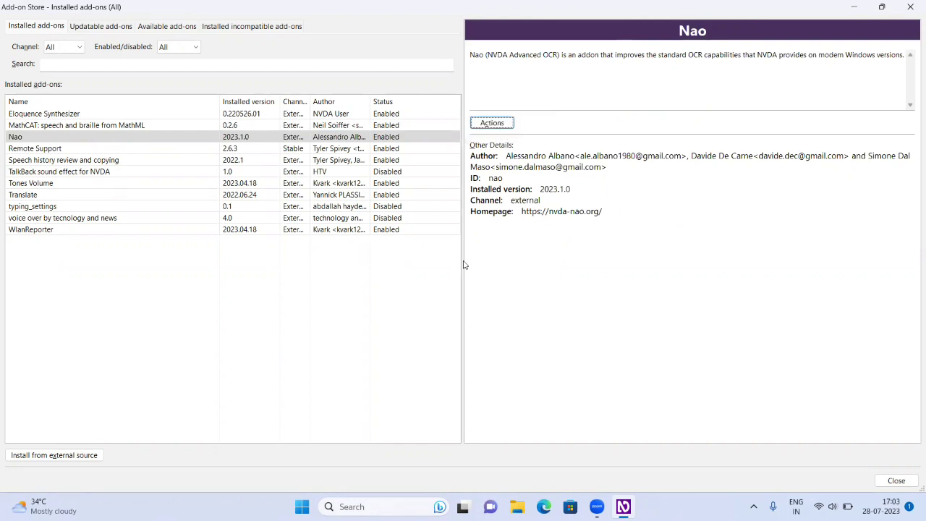
Step: Review the remaining controls of the installed add-ons view, including external installation, the channel and enabled/disabled filters, and search
{"action": "key", "text": "Tab"}
{"action": "key", "text": "Tab"}
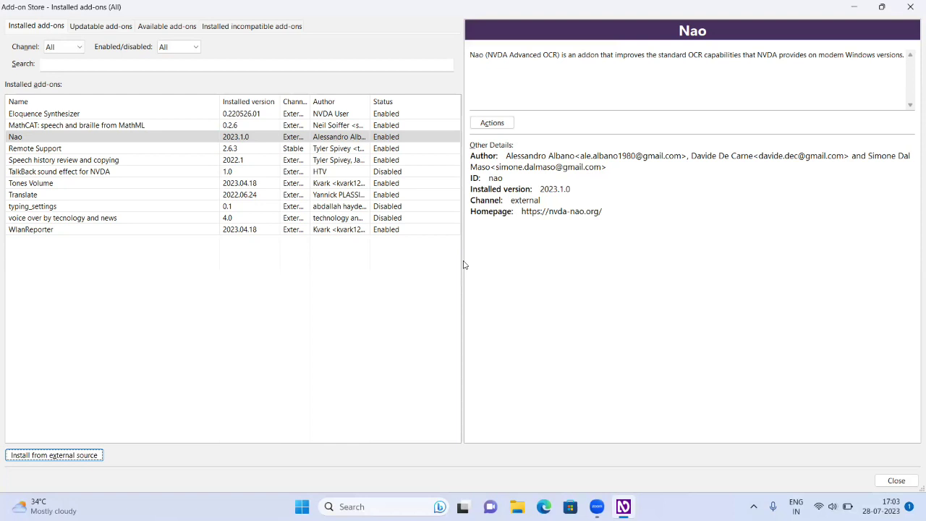
{"action": "key", "text": "Tab"}
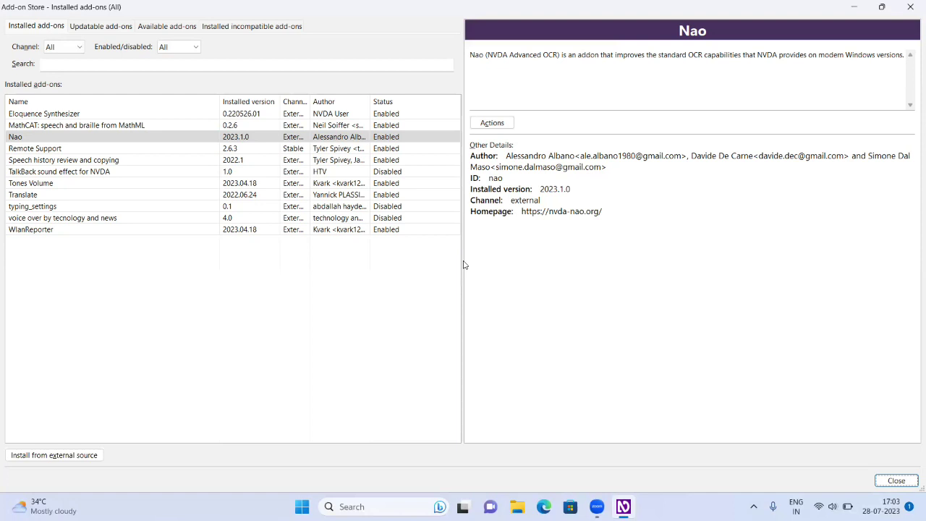
{"action": "key", "text": "Tab"}
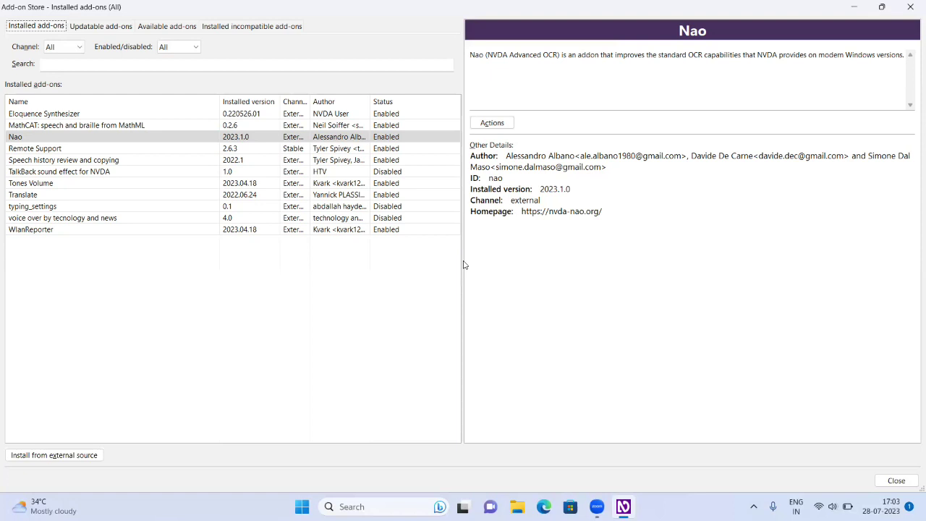
{"action": "key", "text": "Tab"}
{"action": "key", "text": "Tab"}
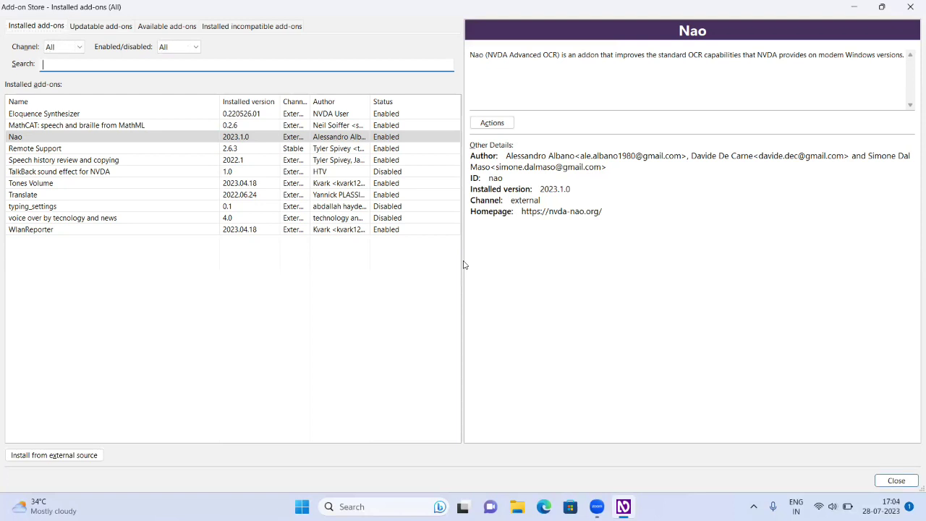
{"action": "key", "text": "Tab"}
{"action": "key", "text": "Tab"}
{"action": "key", "text": "Tab"}
{"action": "key", "text": "Tab"}
{"action": "key", "text": "Tab"}
{"action": "key", "text": "Tab"}
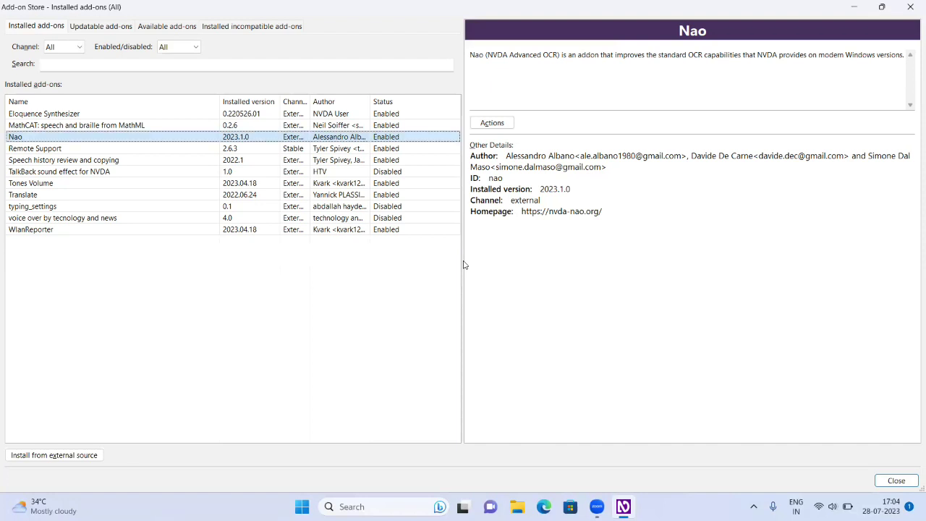
Step: Examine the store's updatable, available and installed incompatible add-on lists
{"action": "key", "text": "shift+Tab"}
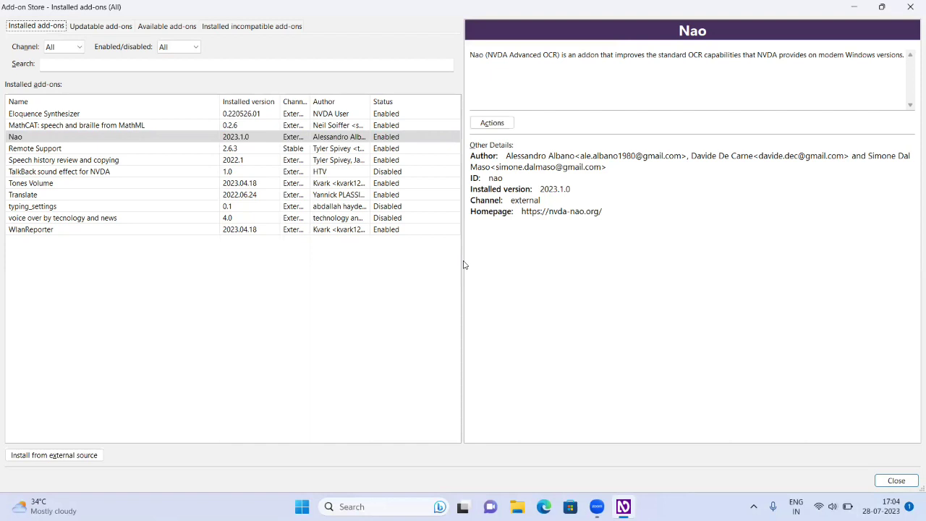
{"action": "key", "text": "Right"}
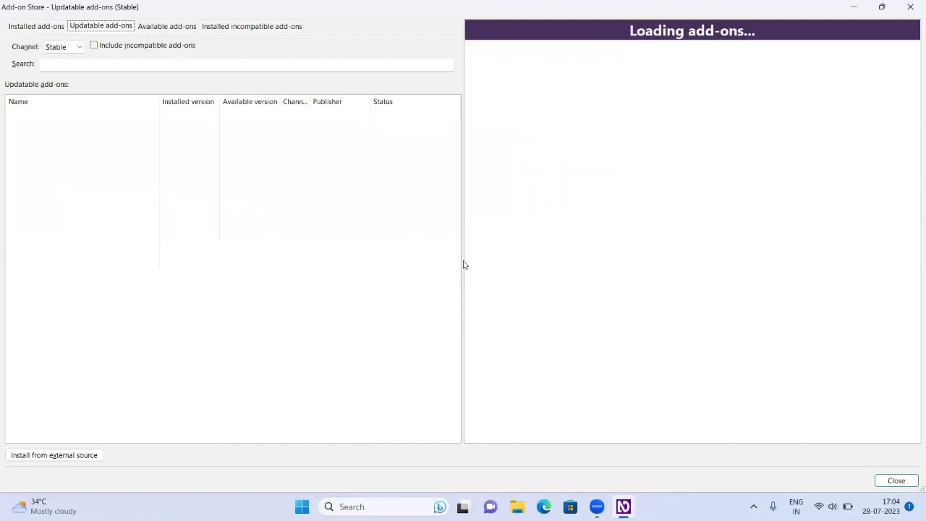
{"action": "key", "text": "Right"}
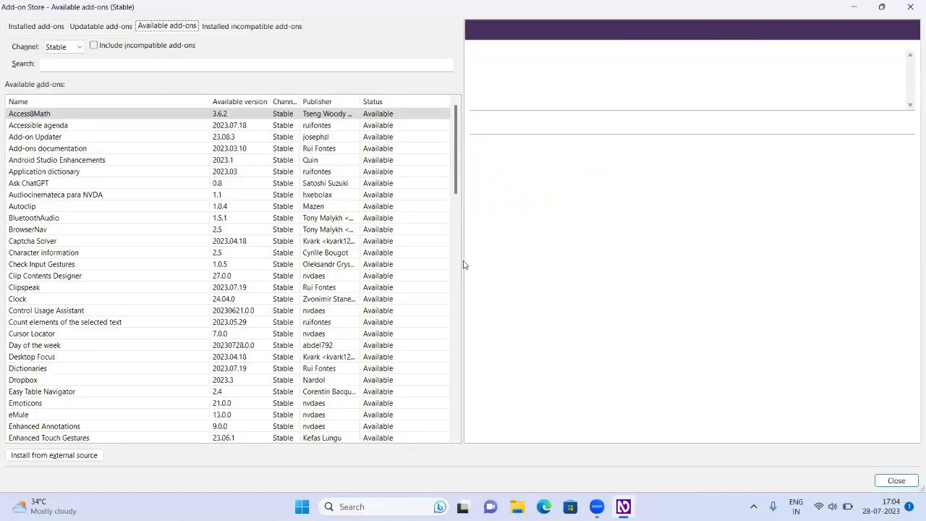
{"action": "key", "text": "Right"}
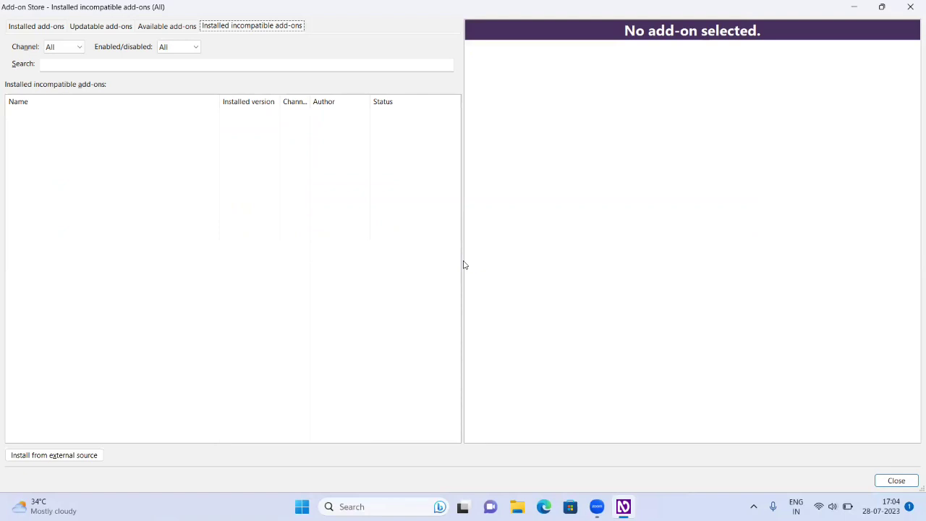
{"action": "key", "text": "Right"}
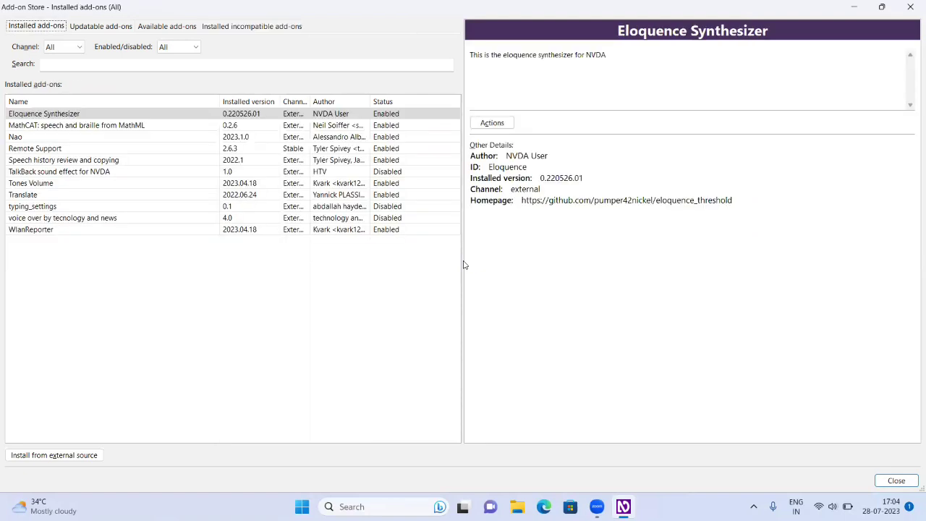
{"action": "key", "text": "Right"}
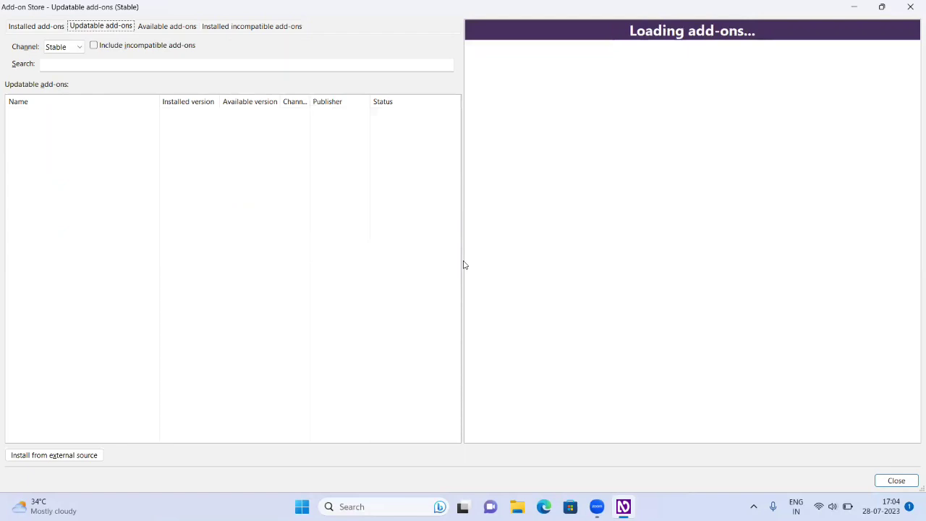
{"action": "key", "text": "Right"}
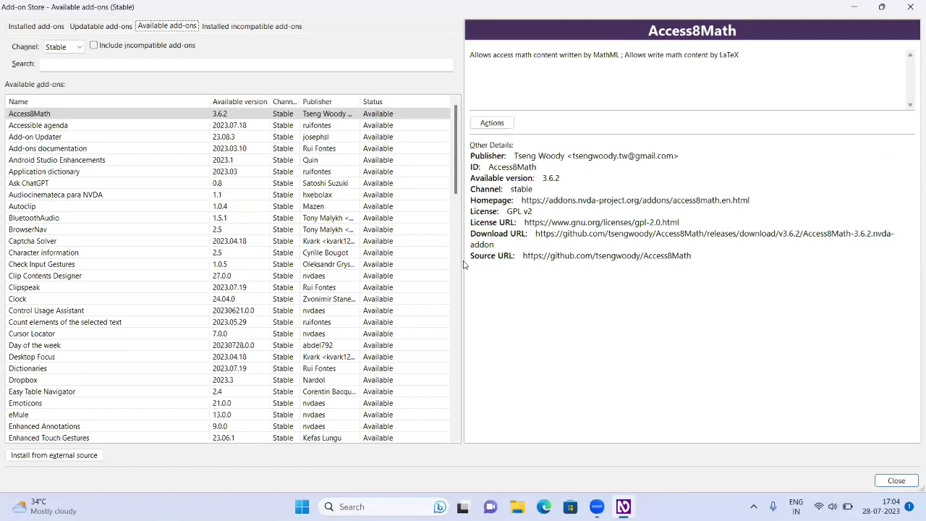
{"action": "key", "text": "Right"}
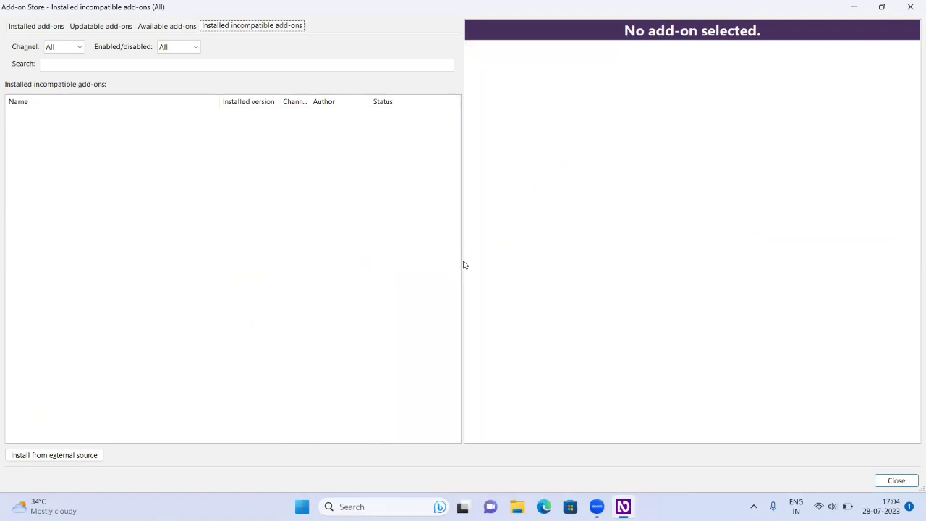
Step: Show the available add-ons and, after checking the other channels, set the channel filter to All
{"action": "key", "text": "Left"}
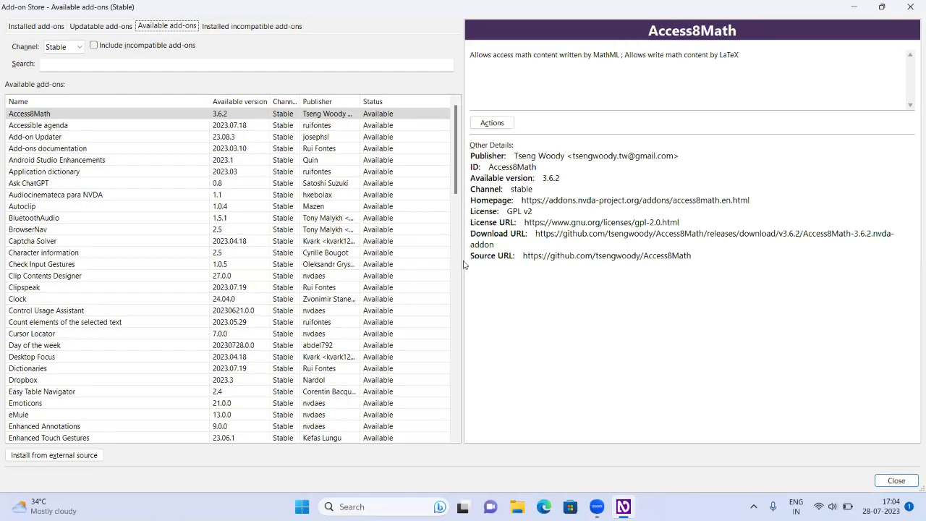
{"action": "key", "text": "Tab"}
{"action": "key", "text": "Up"}
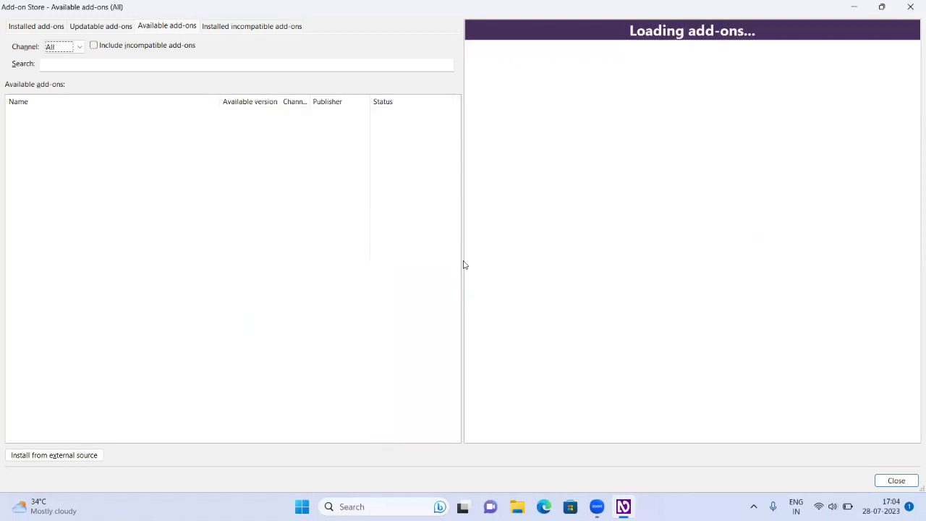
{"action": "key", "text": "Down"}
{"action": "key", "text": "Down"}
{"action": "key", "text": "Down"}
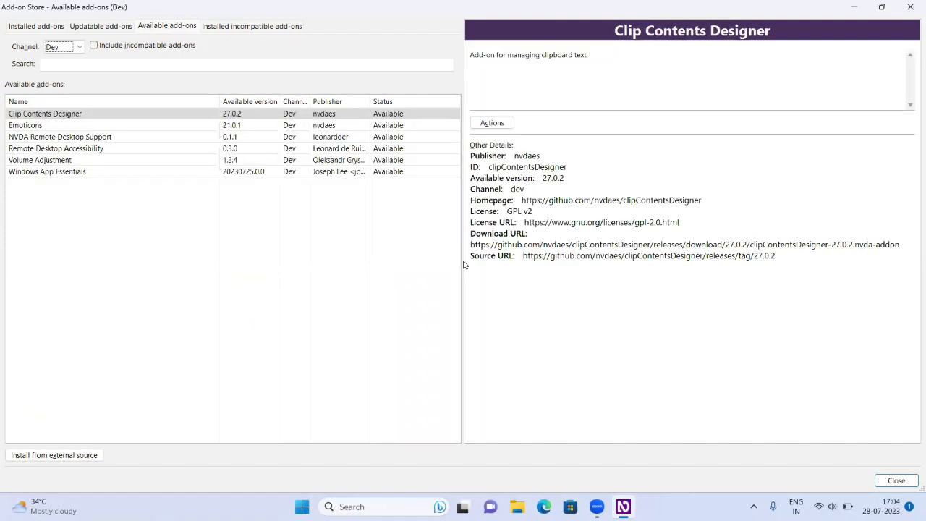
{"action": "key", "text": "Down"}
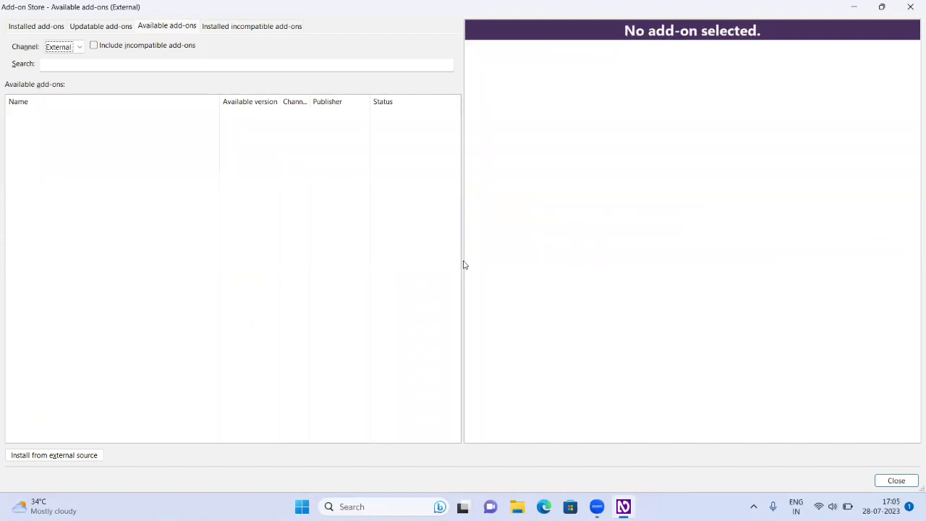
{"action": "key", "text": "Home"}
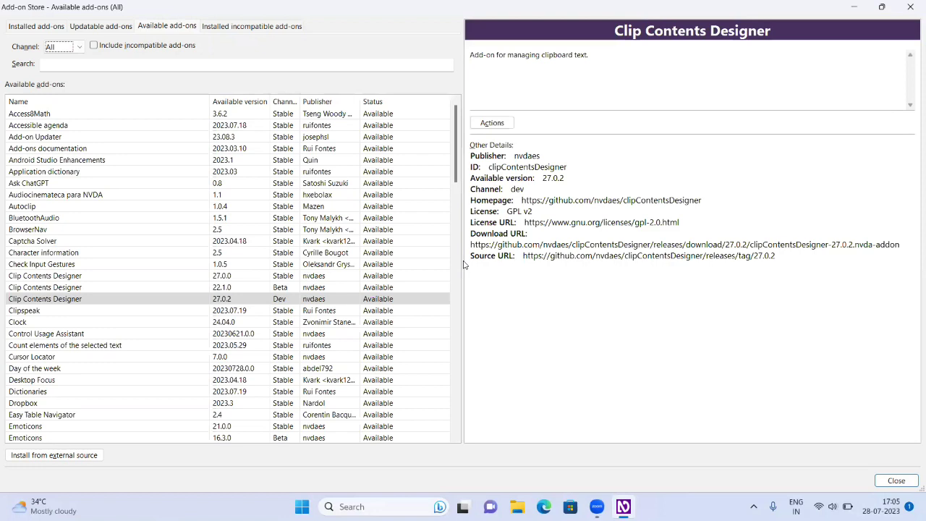
Step: Examine the details of the Clip Contents Designer, Clipspeak and Clock entries among the available add-ons
{"action": "key", "text": "Tab"}
{"action": "key", "text": "Tab"}
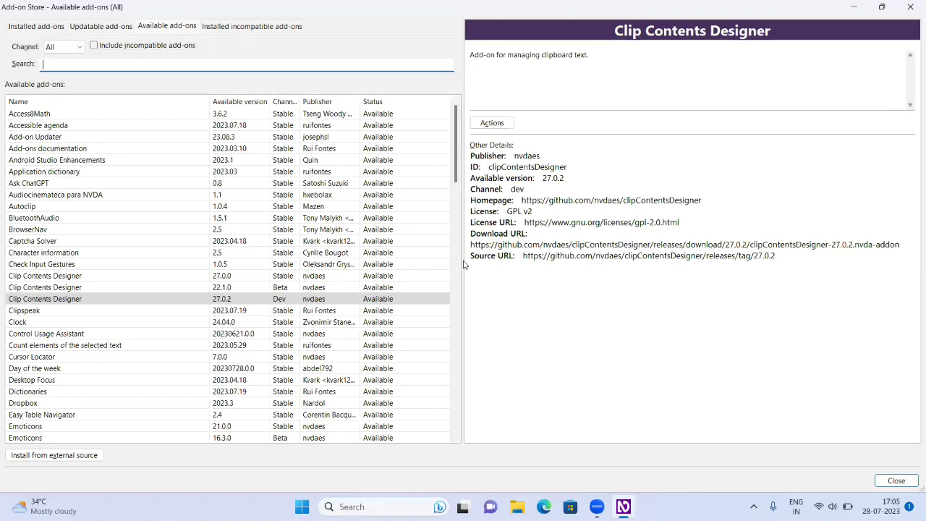
{"action": "key", "text": "Tab"}
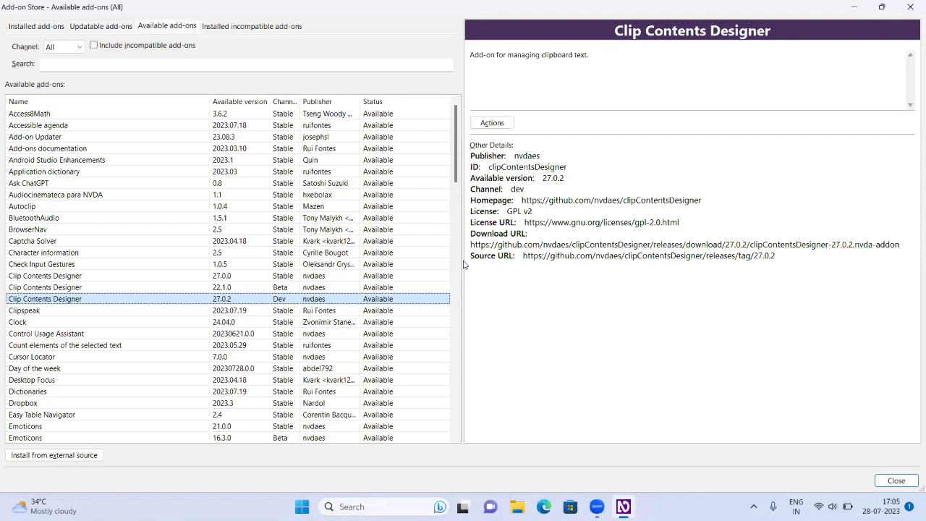
{"action": "key", "text": "Down"}
{"action": "key", "text": "Down"}
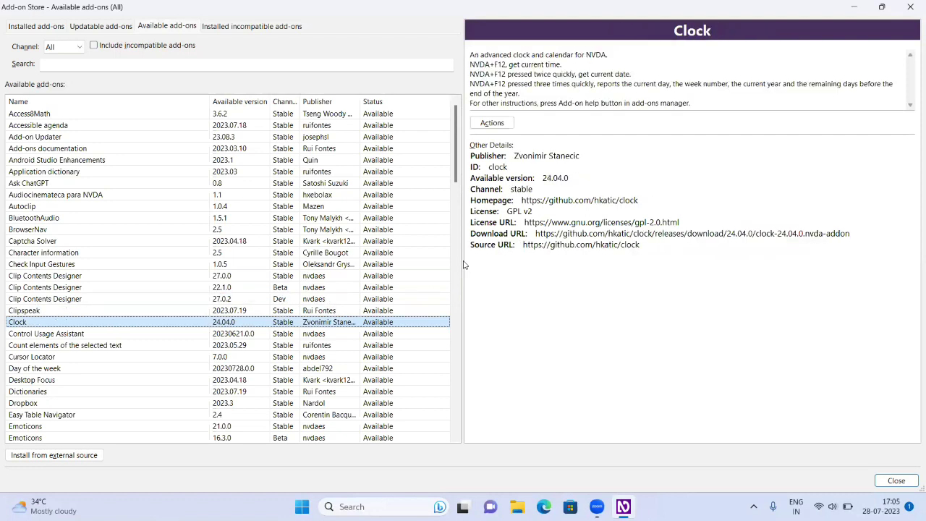
{"action": "key", "text": "Up"}
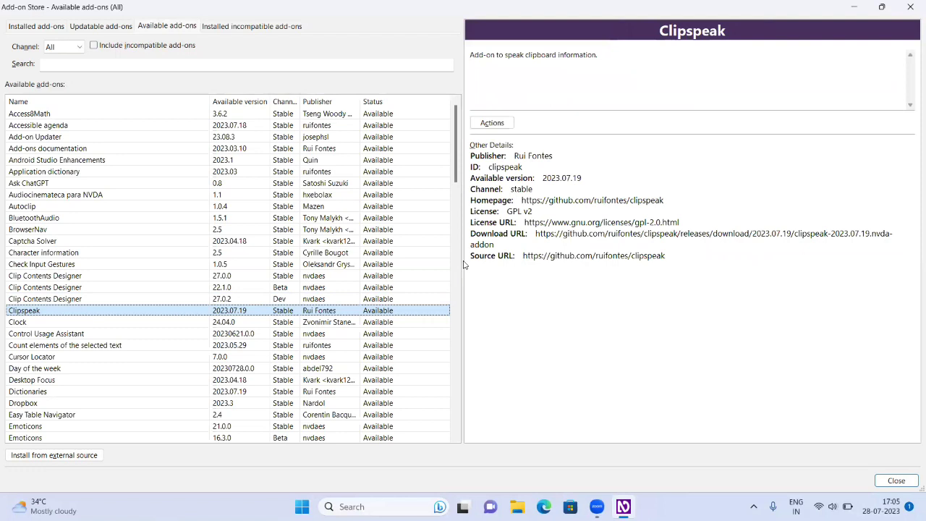
{"action": "key", "text": "Tab"}
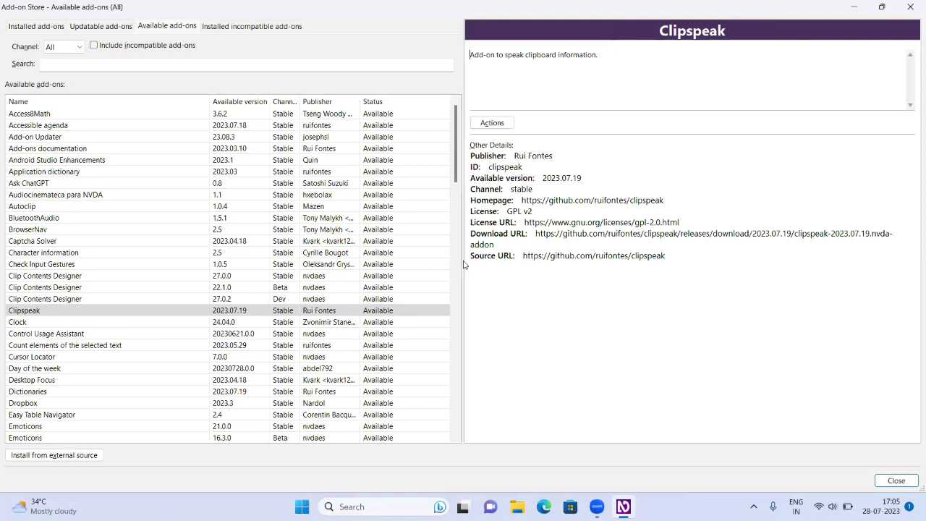
{"action": "key", "text": "shift+Tab"}
{"action": "key", "text": "Up"}
{"action": "key", "text": "Up"}
{"action": "key", "text": "Up"}
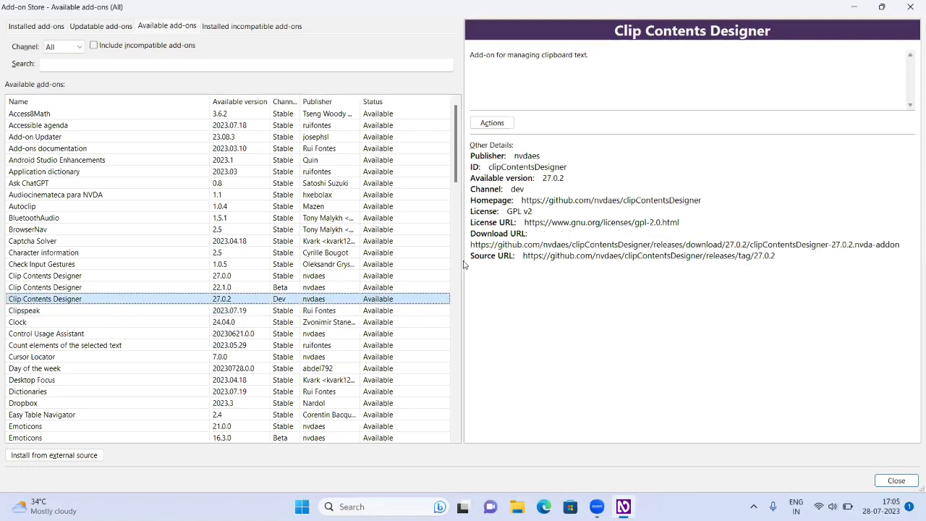
Step: Compare the details of the stable, beta and dev versions of Clip Contents Designer among the available add-ons
{"action": "key", "text": "Up"}
{"action": "key", "text": "Down"}
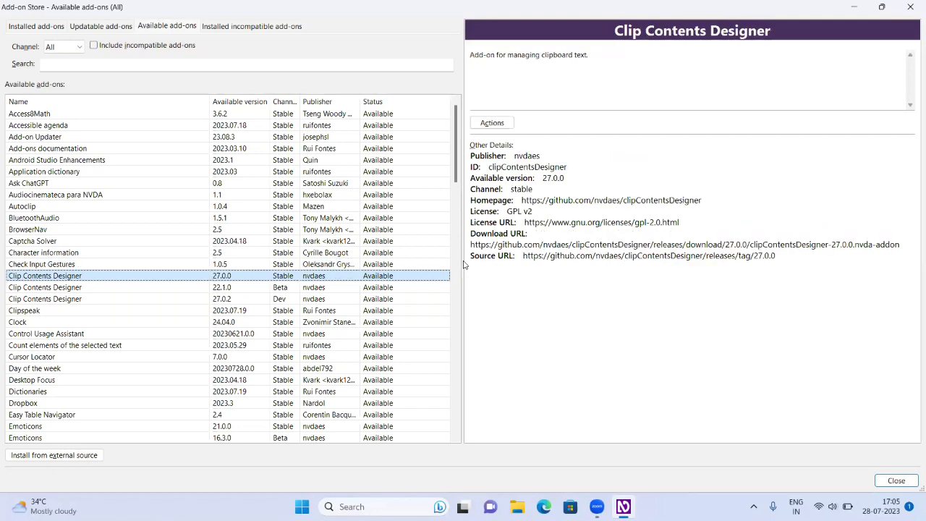
{"action": "key", "text": "Down"}
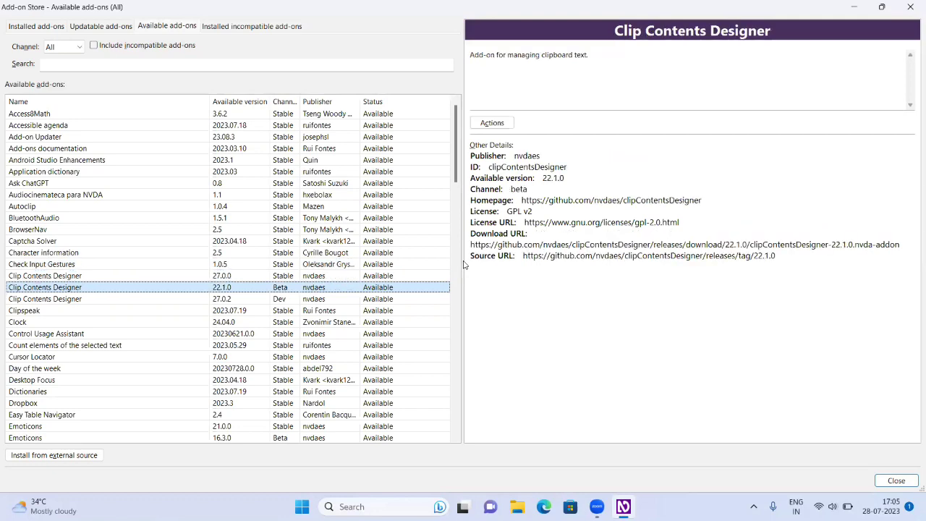
{"action": "key", "text": "Down"}
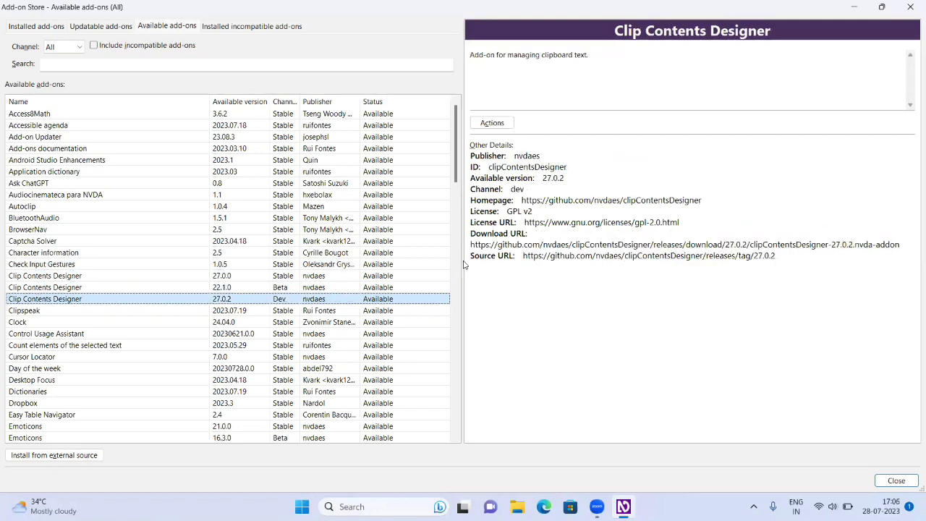
Step: Select the GoldWave add-on, version 23.04, in the available add-ons list and install it
{"action": "key", "text": "Page_Down"}
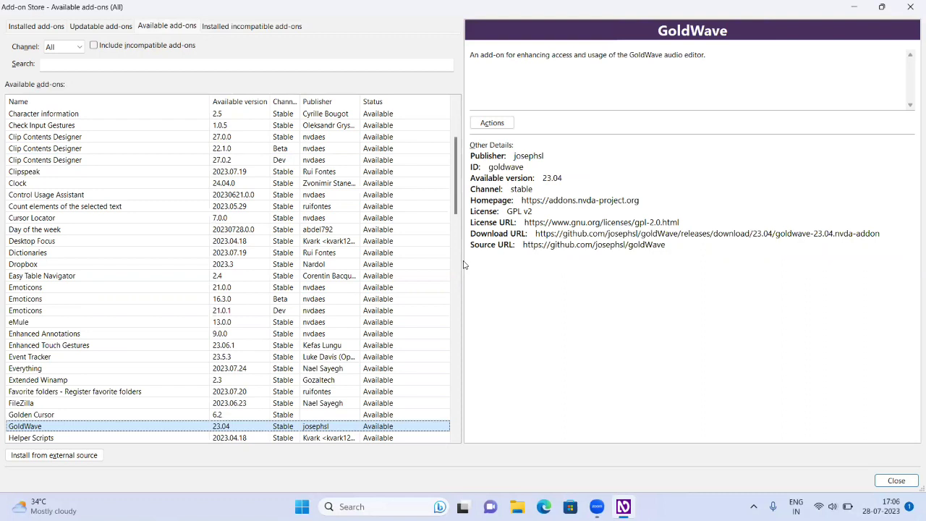
{"action": "key", "text": "Tab"}
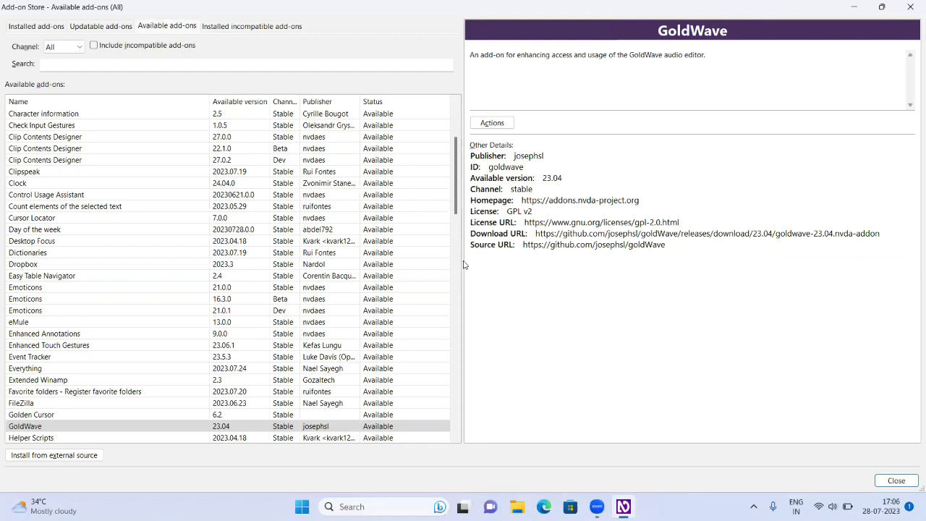
{"action": "key", "text": "Tab"}
{"action": "key", "text": "space"}
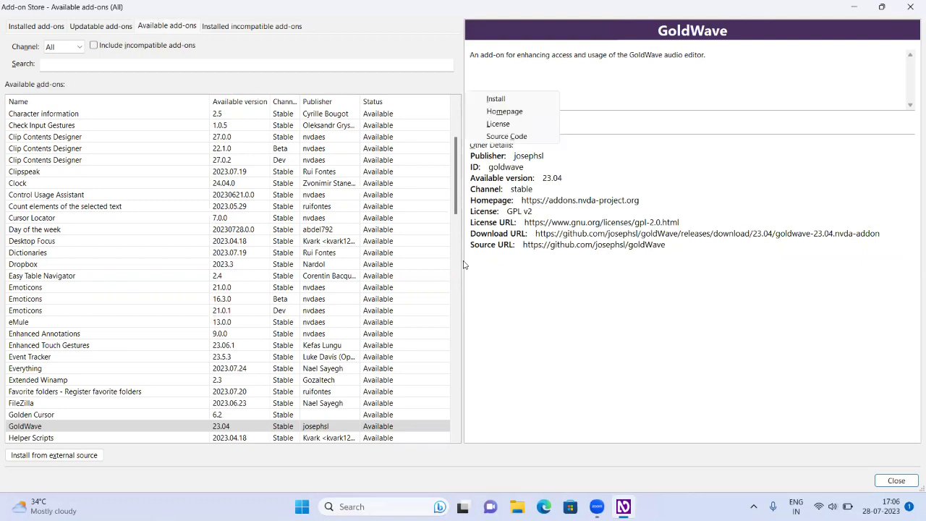
{"action": "key", "text": "Down"}
{"action": "key", "text": "Down"}
{"action": "key", "text": "Down"}
{"action": "key", "text": "Down"}
{"action": "key", "text": "Down"}
{"action": "key", "text": "Return"}
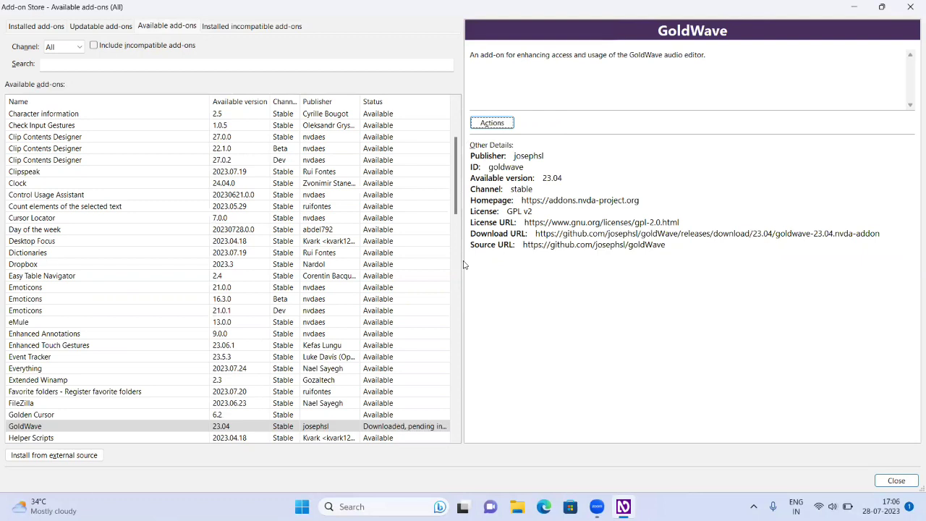
Step: Close the Add-on Store and restart NVDA to apply the add-on changes
{"action": "key", "text": "Tab"}
{"action": "key", "text": "Tab"}
{"action": "key", "text": "Tab"}
{"action": "key", "text": "Tab"}
{"action": "key", "text": "shift+Tab"}
{"action": "key", "text": "Return"}
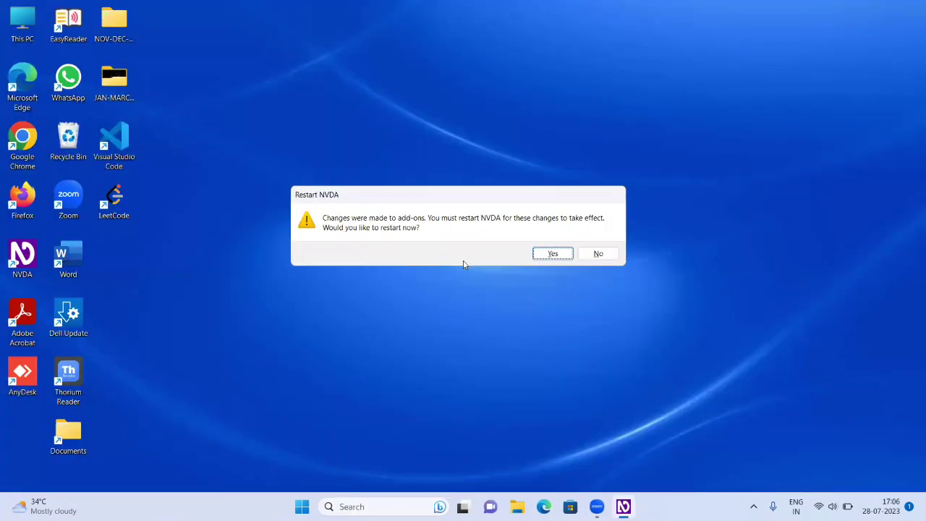
{"action": "key", "text": "Return"}
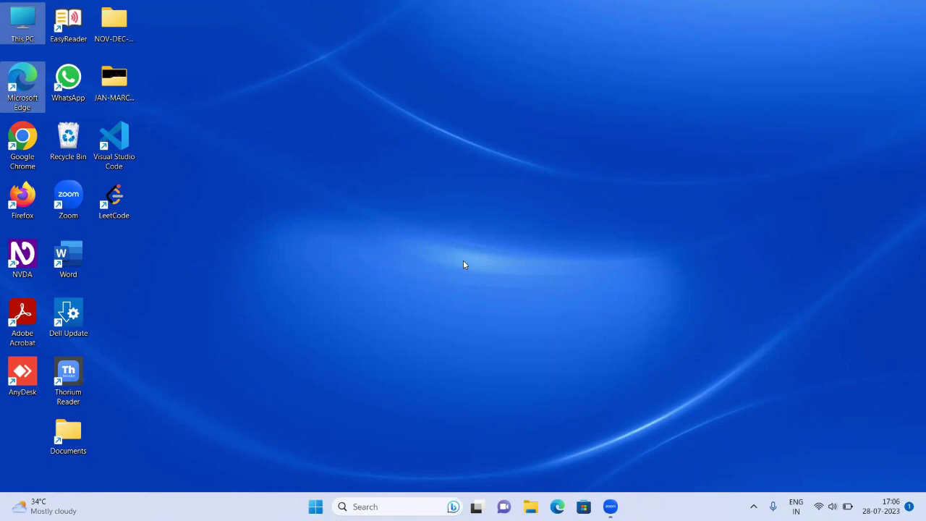
Step: Reopen the Add-on Store from NVDA's tools
{"action": "key", "text": "Insert+n"}
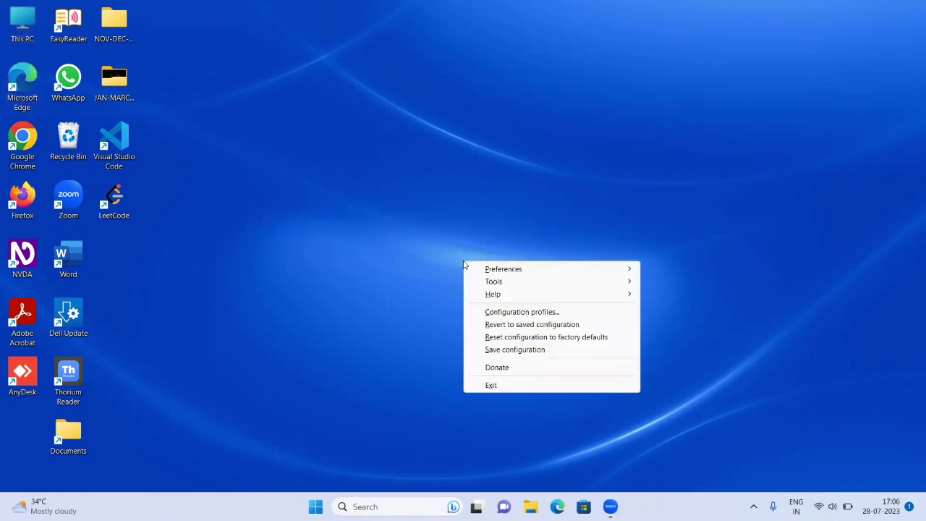
{"action": "key", "text": "t"}
{"action": "key", "text": "Down"}
{"action": "key", "text": "Down"}
{"action": "key", "text": "Down"}
{"action": "key", "text": "Return"}
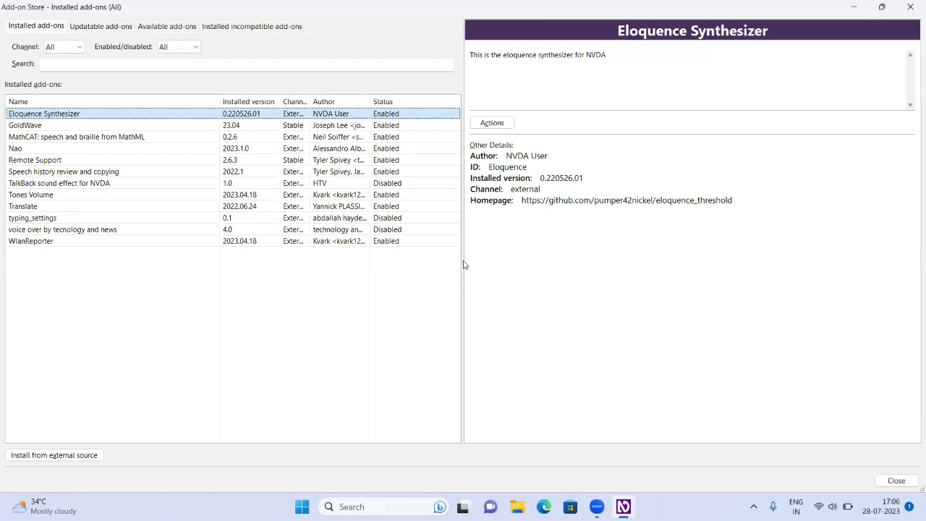
Step: Check the GoldWave entry's details among the installed add-ons and close the Add-on Store
{"action": "key", "text": "Down"}
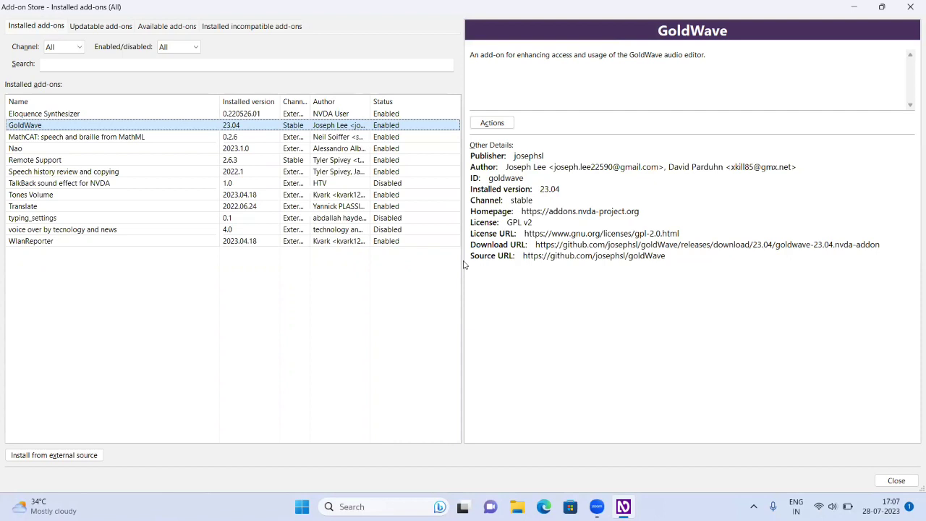
{"action": "key", "text": "Escape"}
{"action": "key", "text": "Down"}
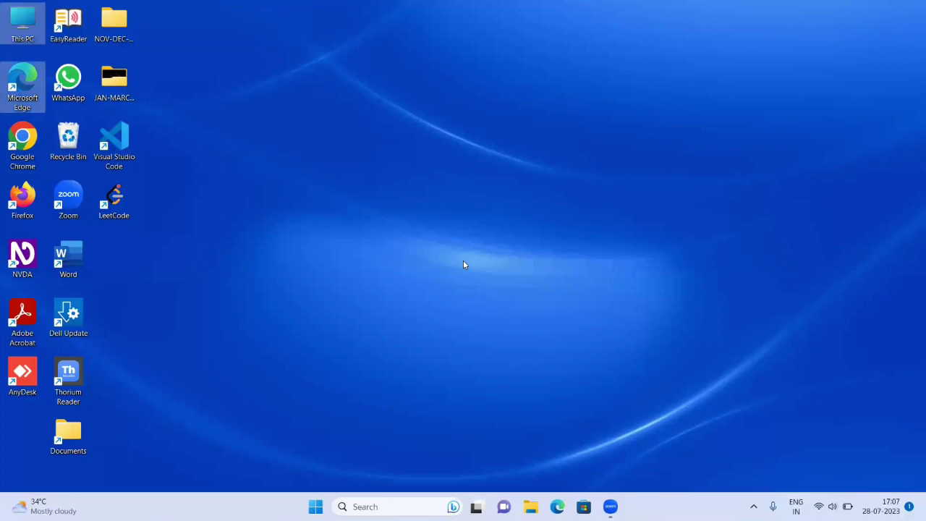